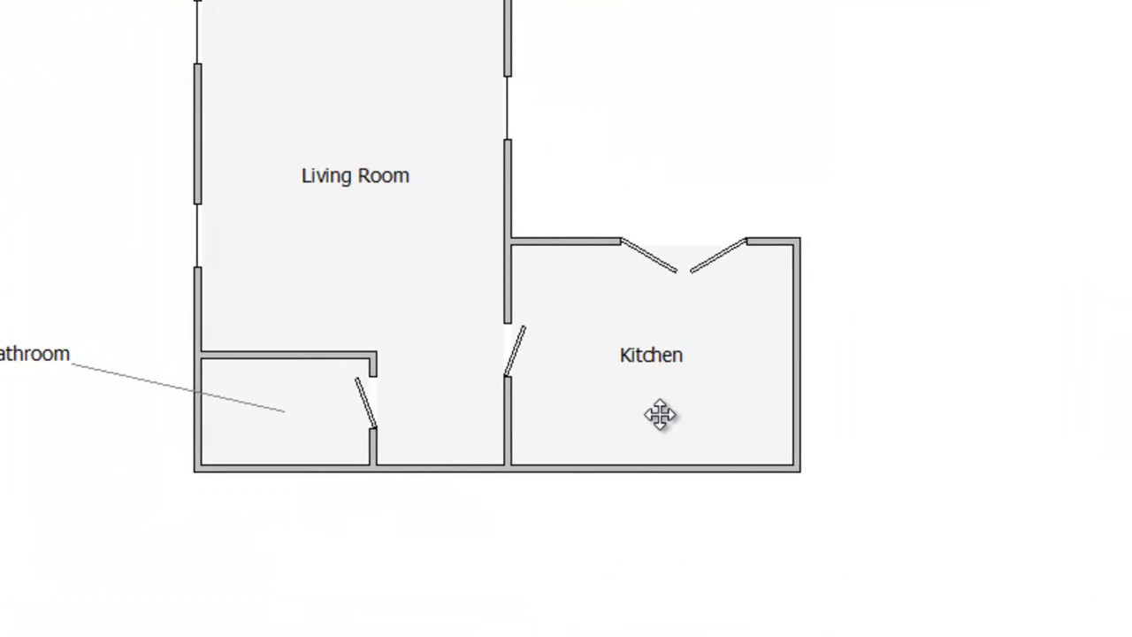
- Open the kitchen's south wall in the Wall Editor
click(659, 414)
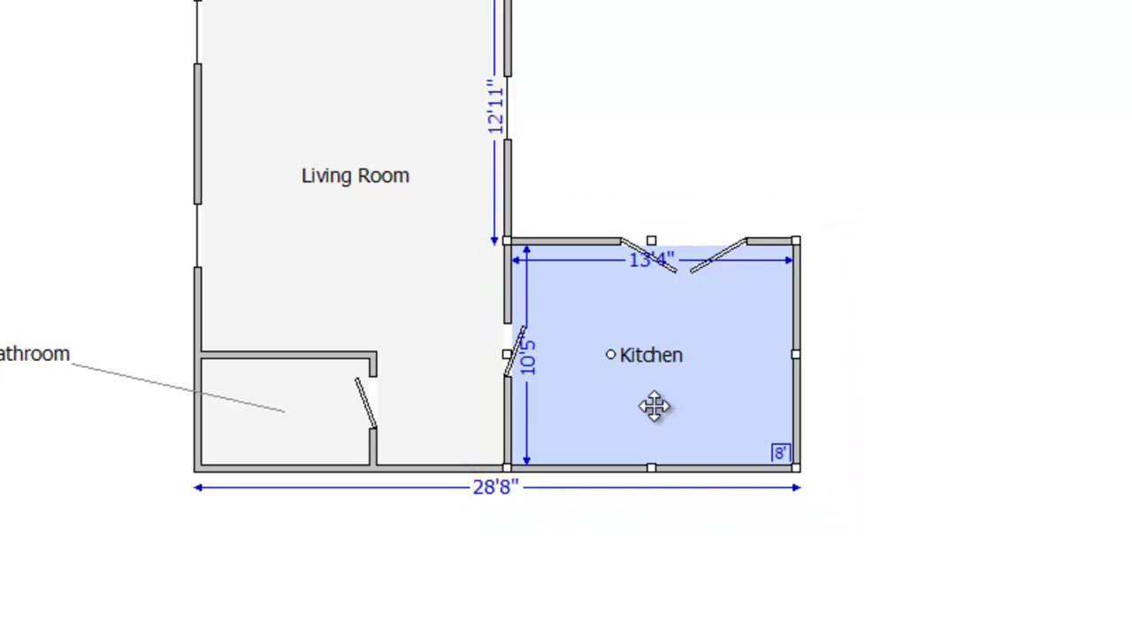
click(686, 469)
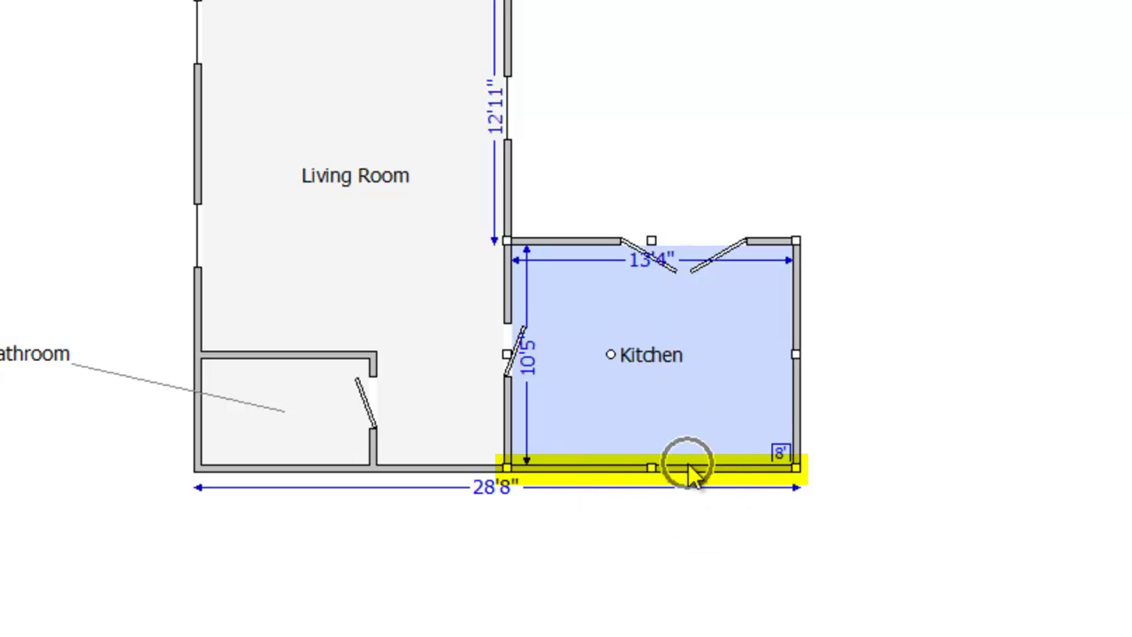
click(688, 467)
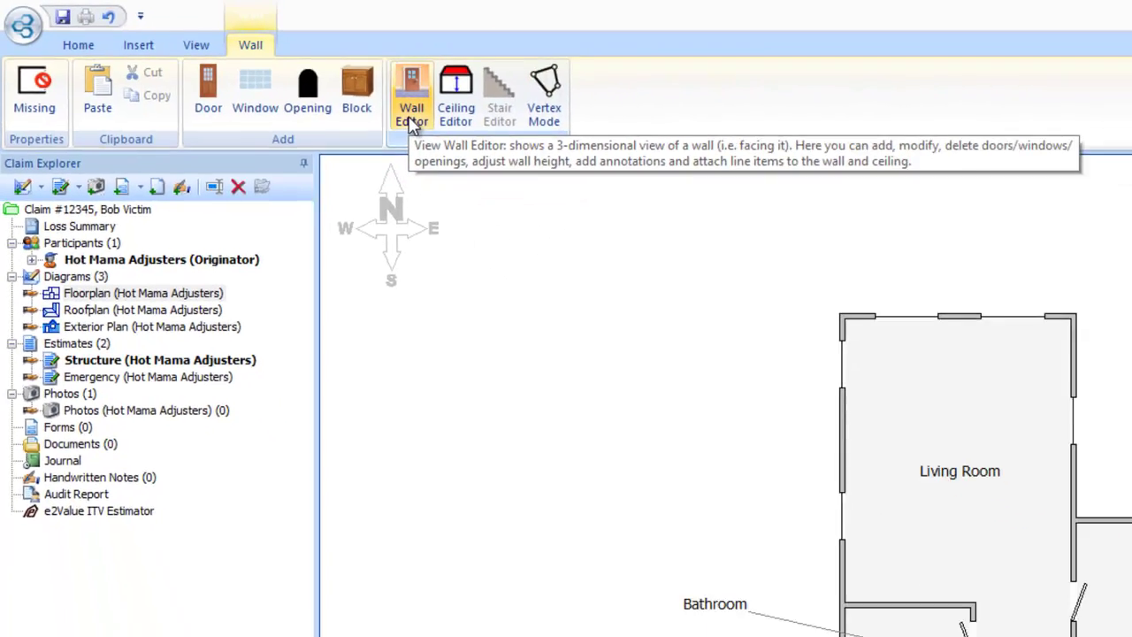
click(552, 160)
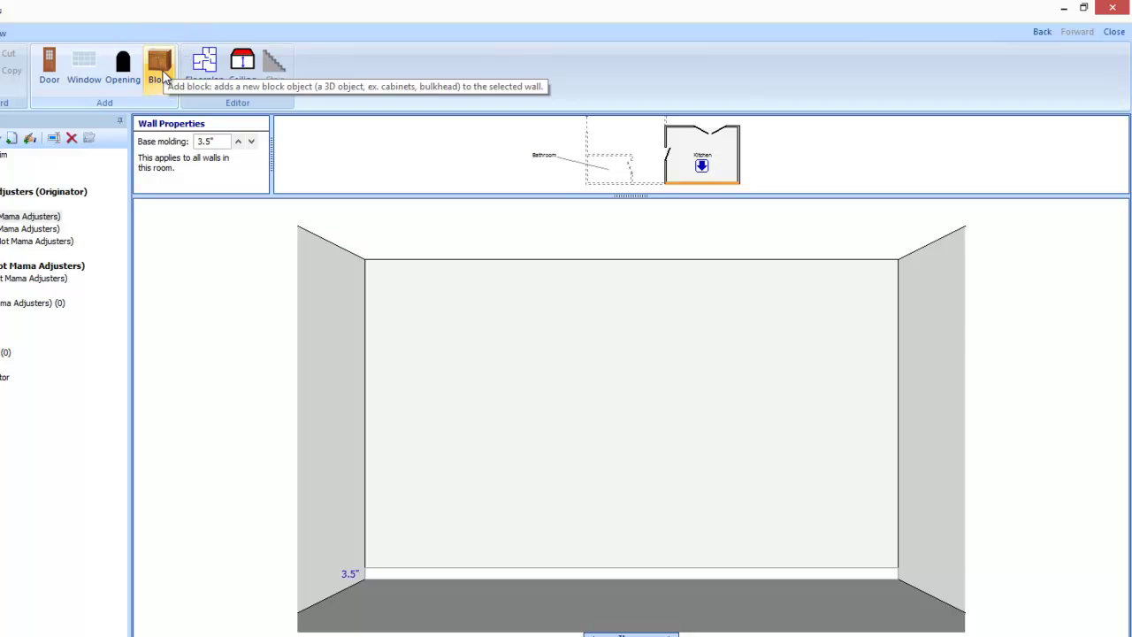
- Add a block on the floor in the kitchen wall's right-hand corner and set its width to 7'8"
click(159, 71)
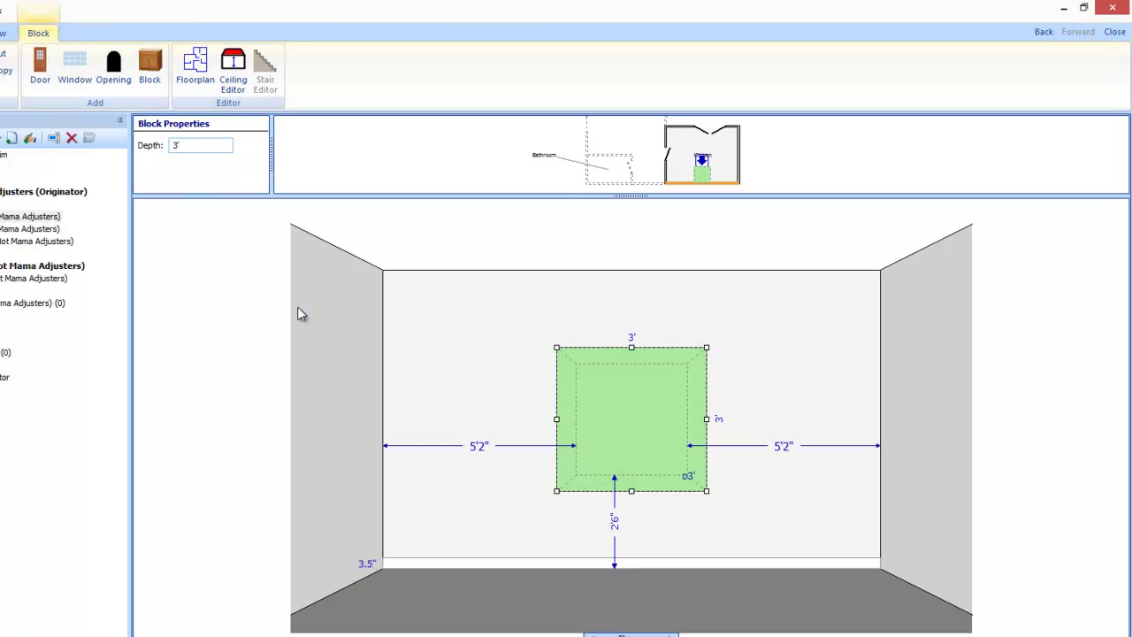
drag(624, 428, 814, 520)
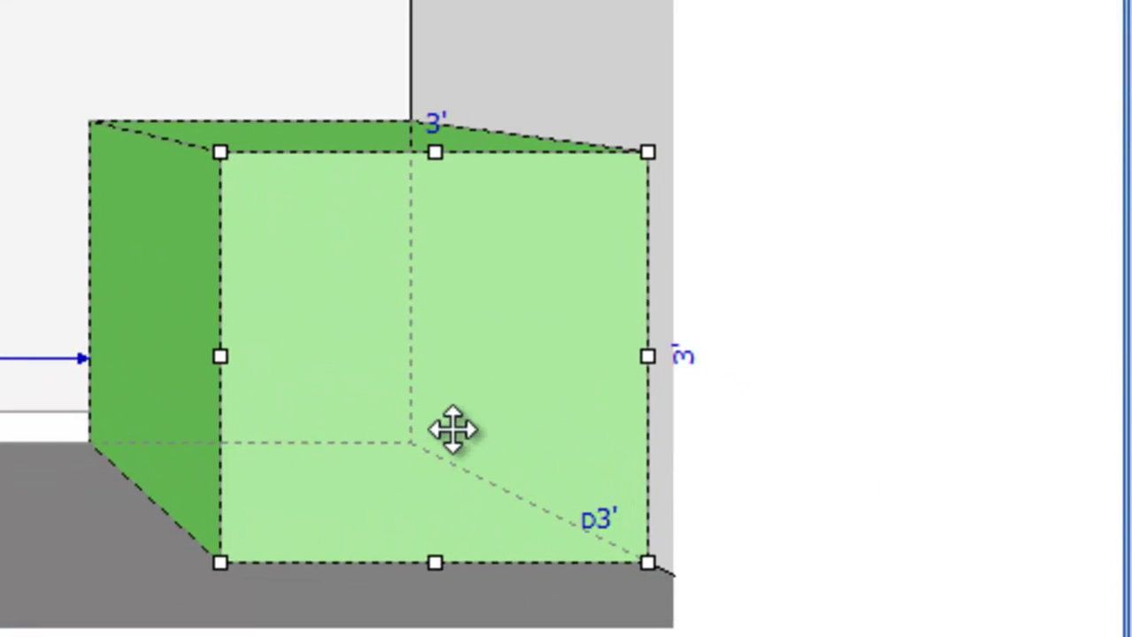
click(431, 116)
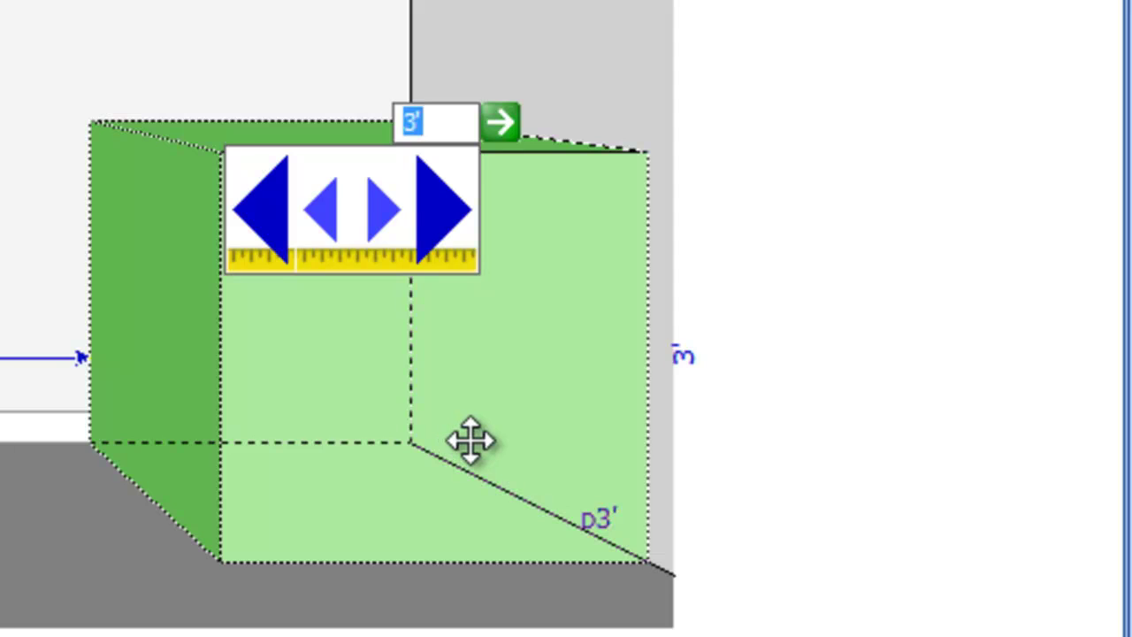
key(Escape)
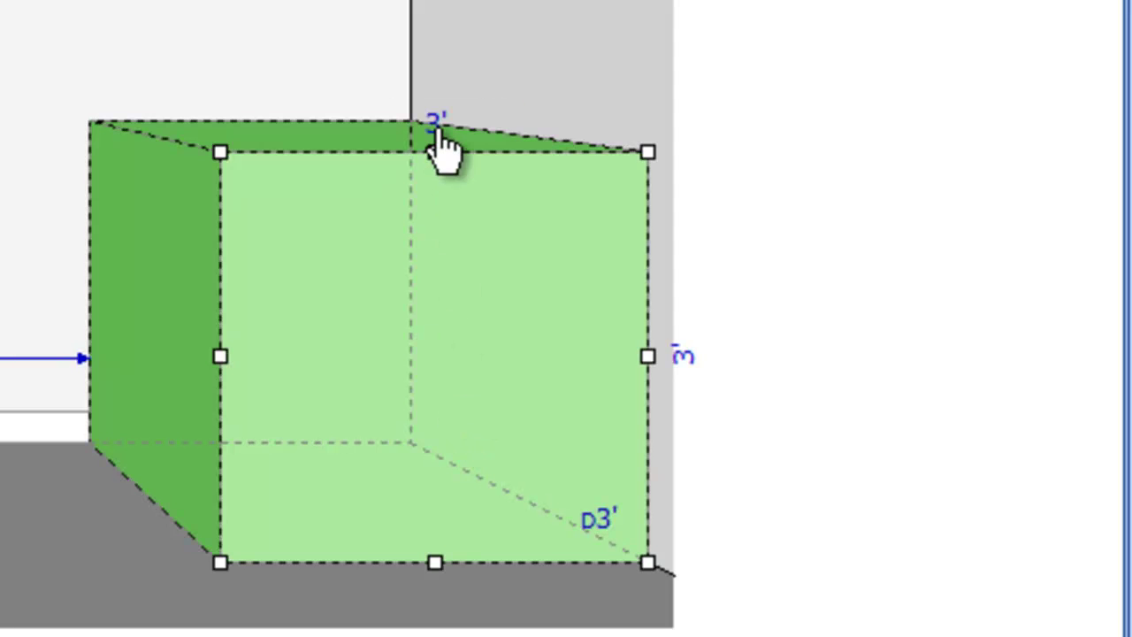
click(435, 134)
click(435, 141)
text(7)
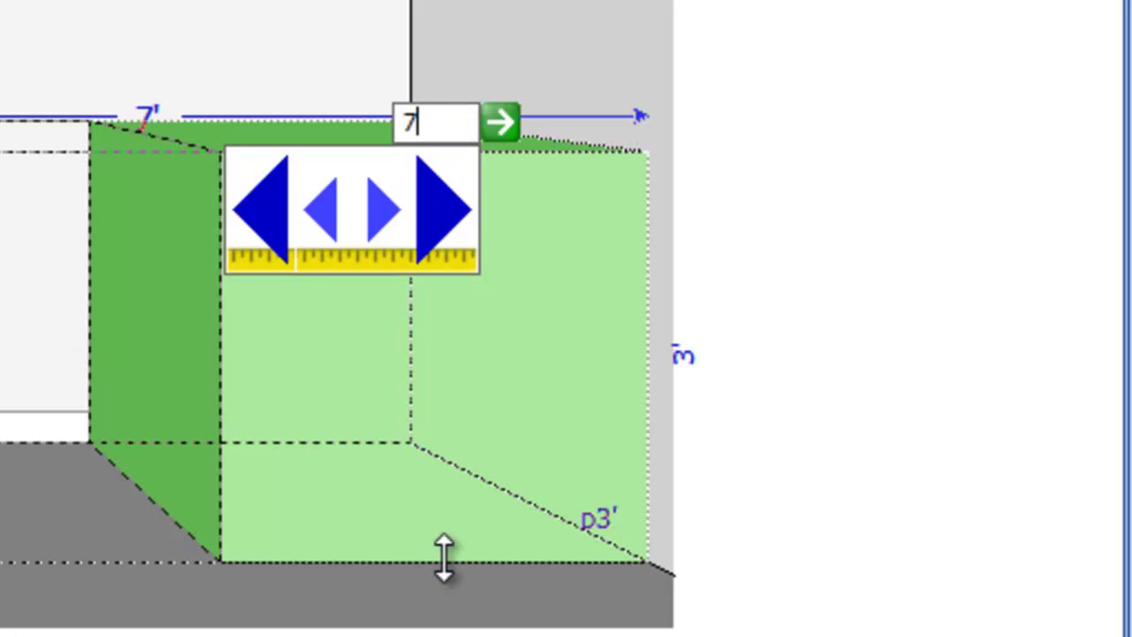
text(8)
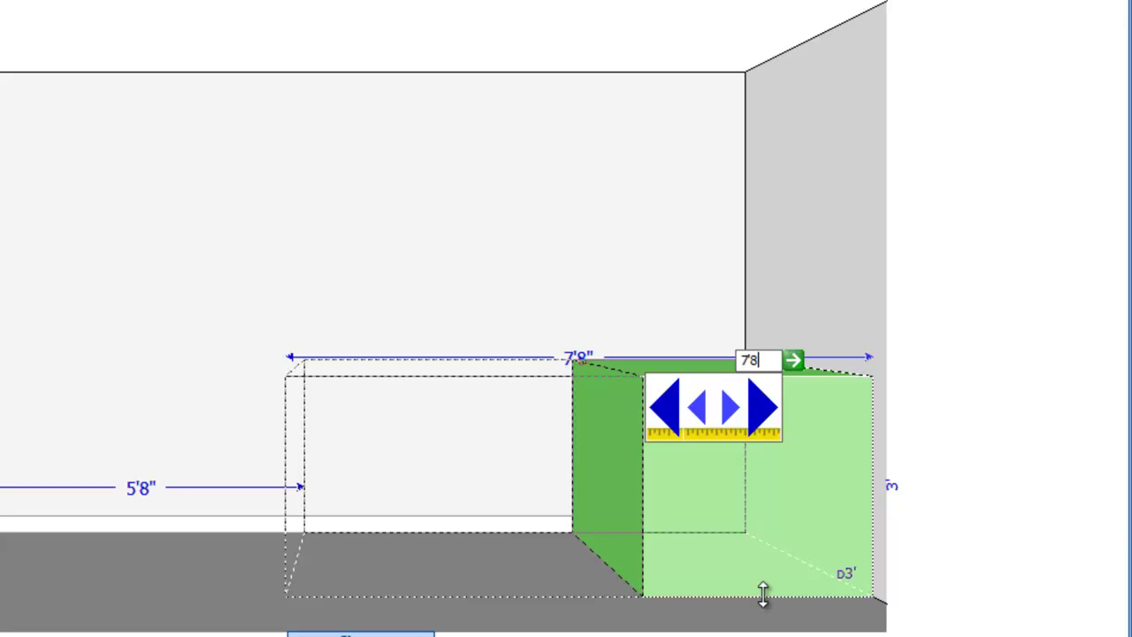
key(Return)
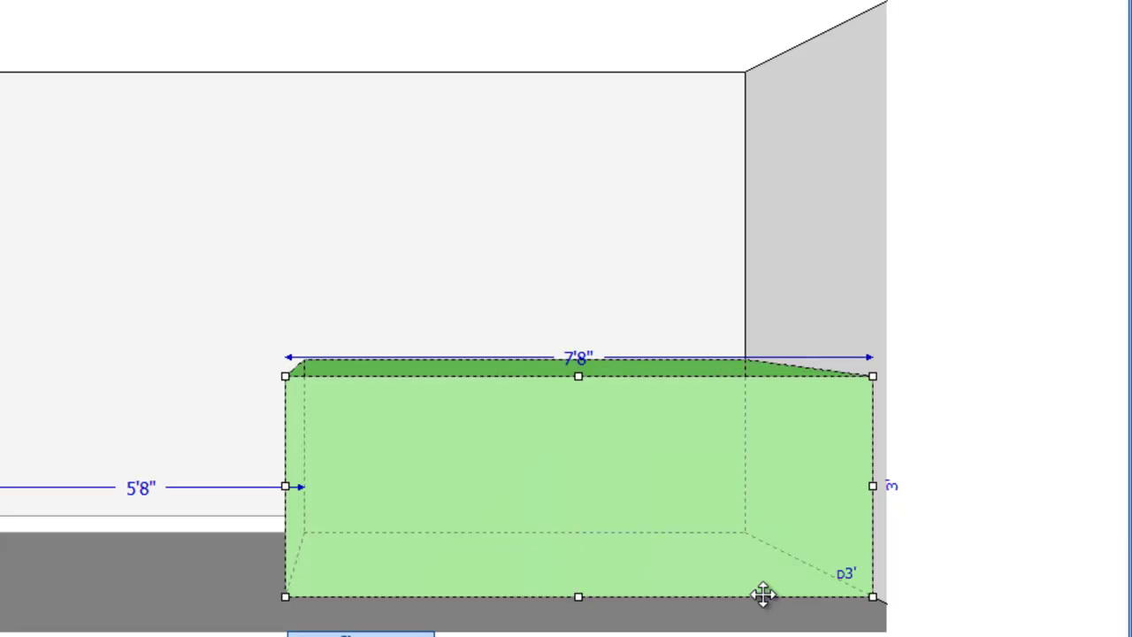
- Set the floor block's depth to 2'
click(844, 584)
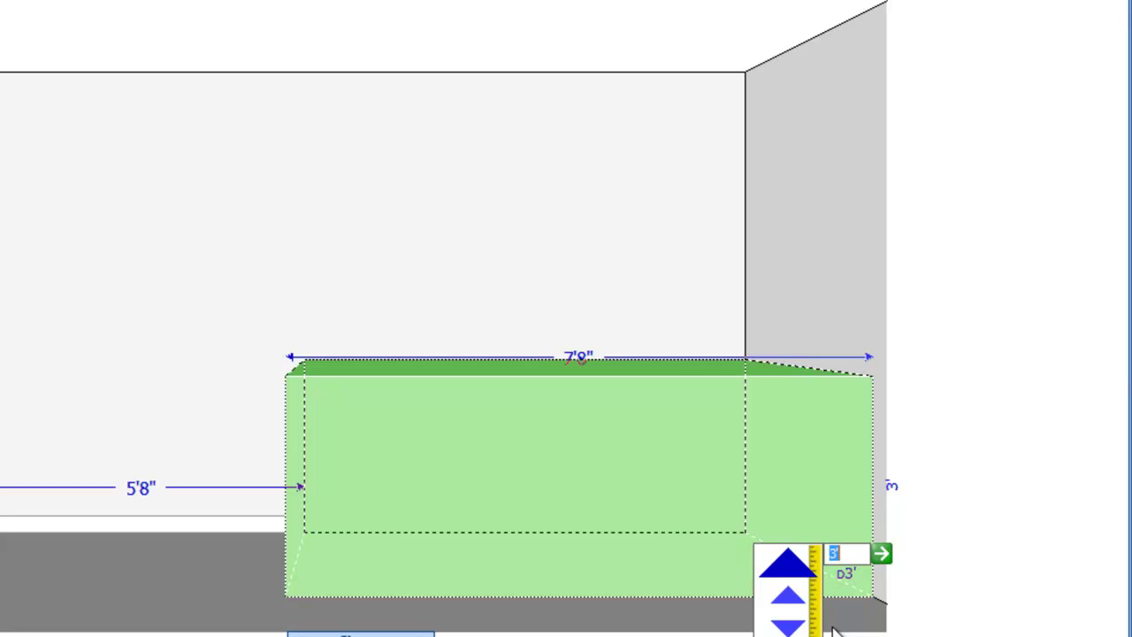
text(2)
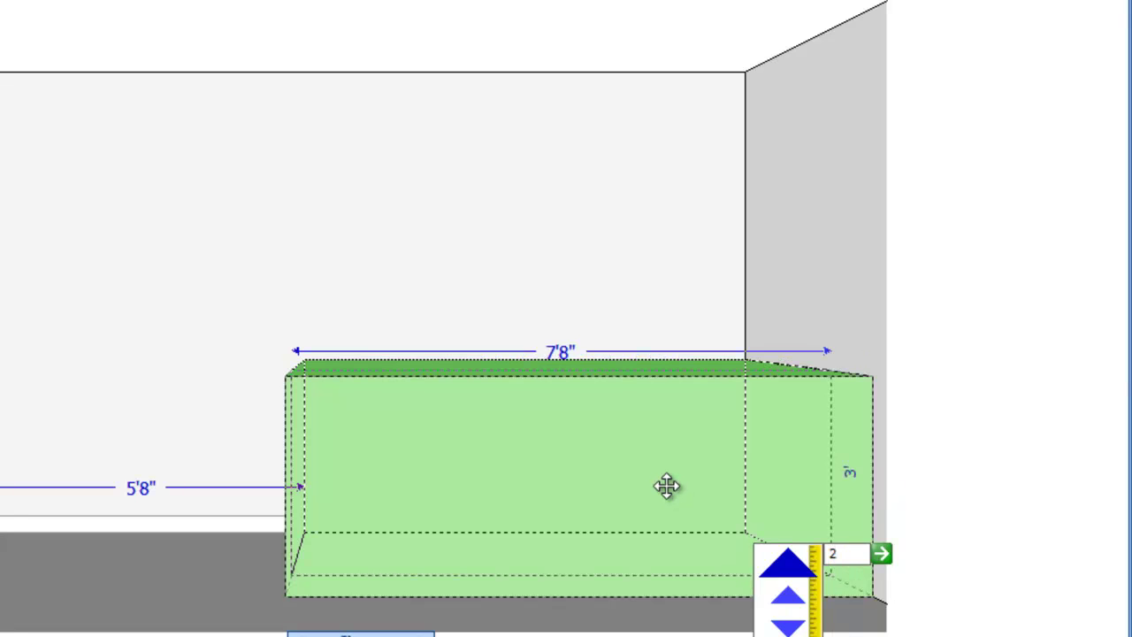
key(Return)
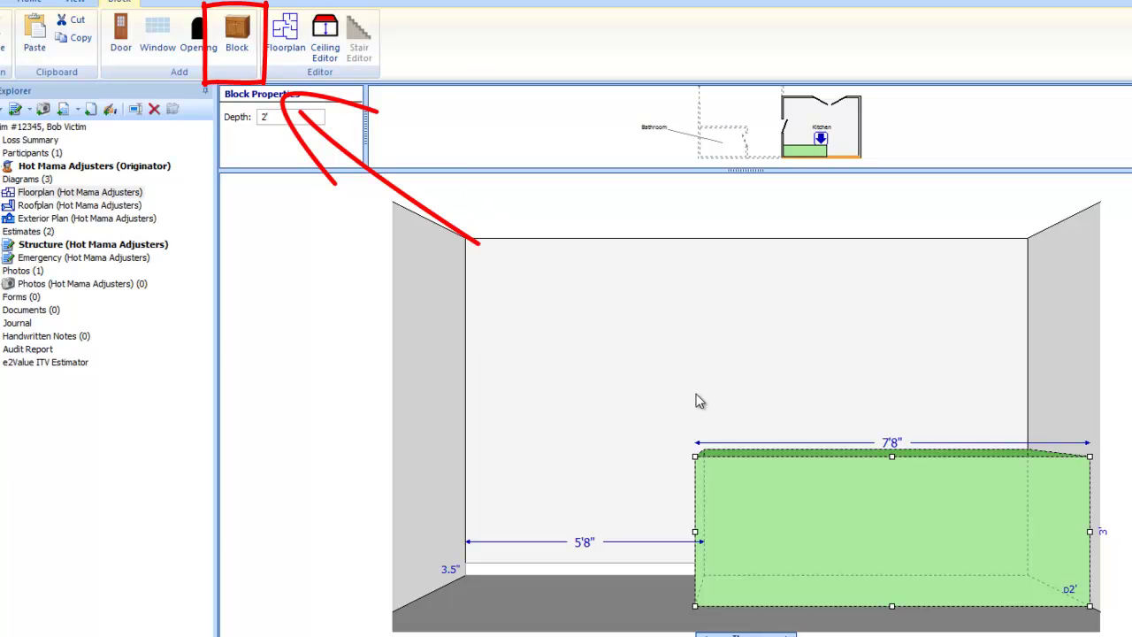
- Add a second block at the ceiling in the wall's right-hand corner and set its width to 7'8"
click(245, 44)
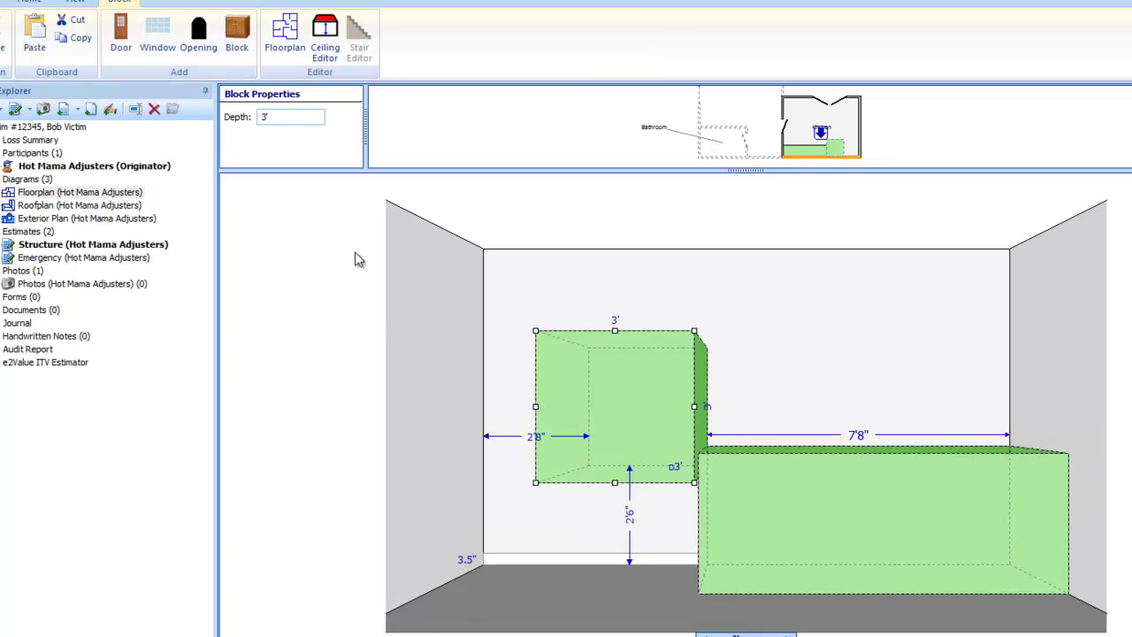
drag(629, 399, 933, 309)
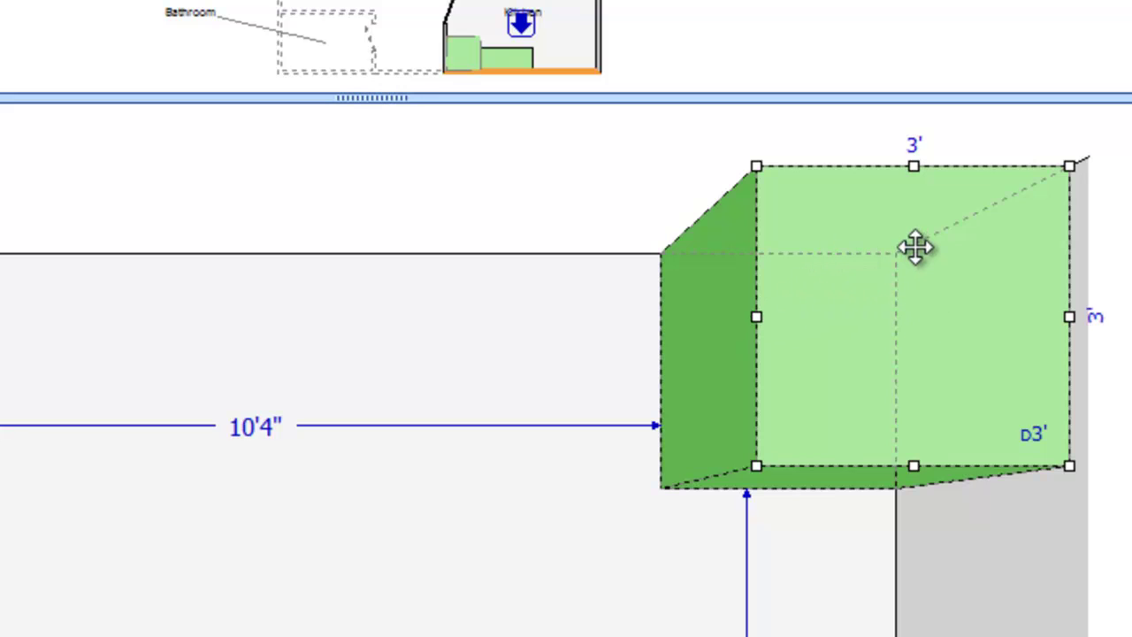
click(911, 149)
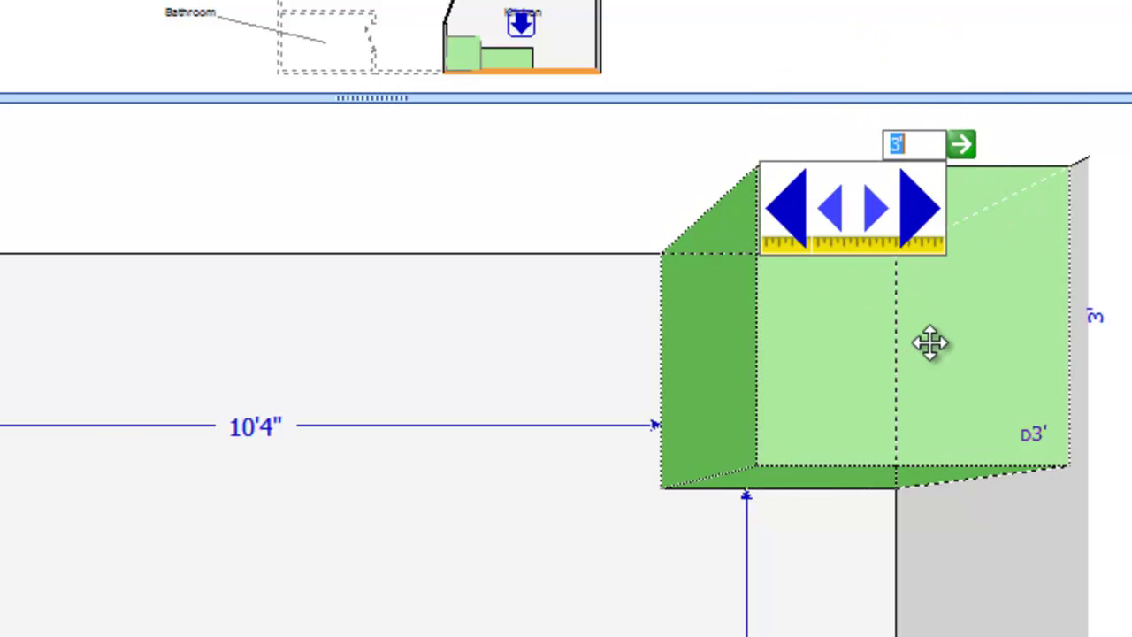
text(7'8)
key(Return)
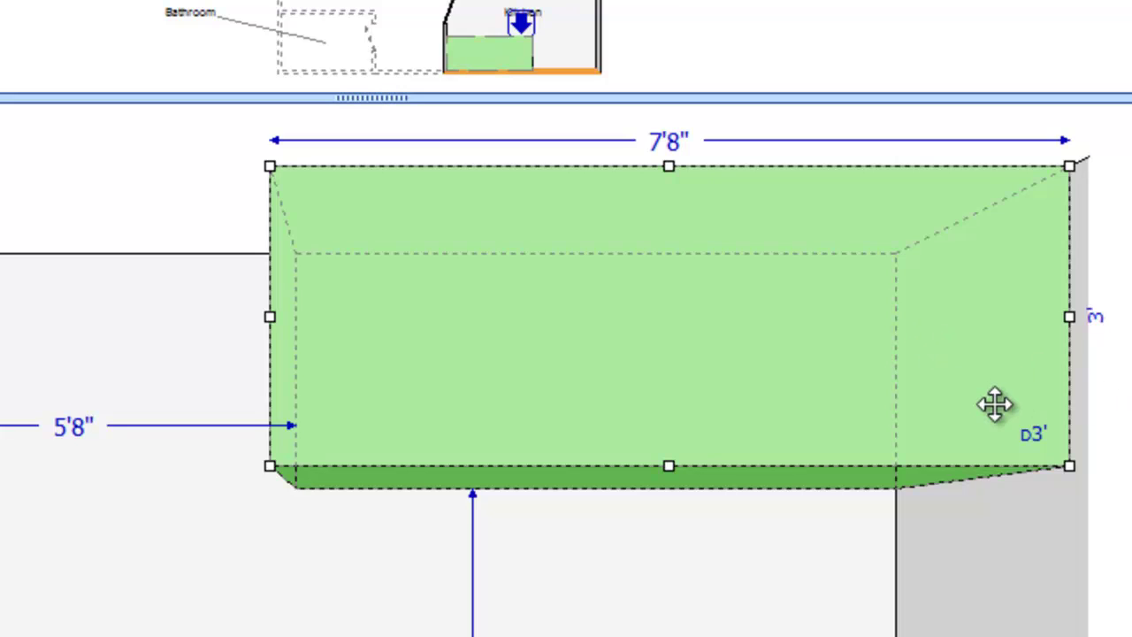
- Set the upper block's depth to 1'
click(1044, 458)
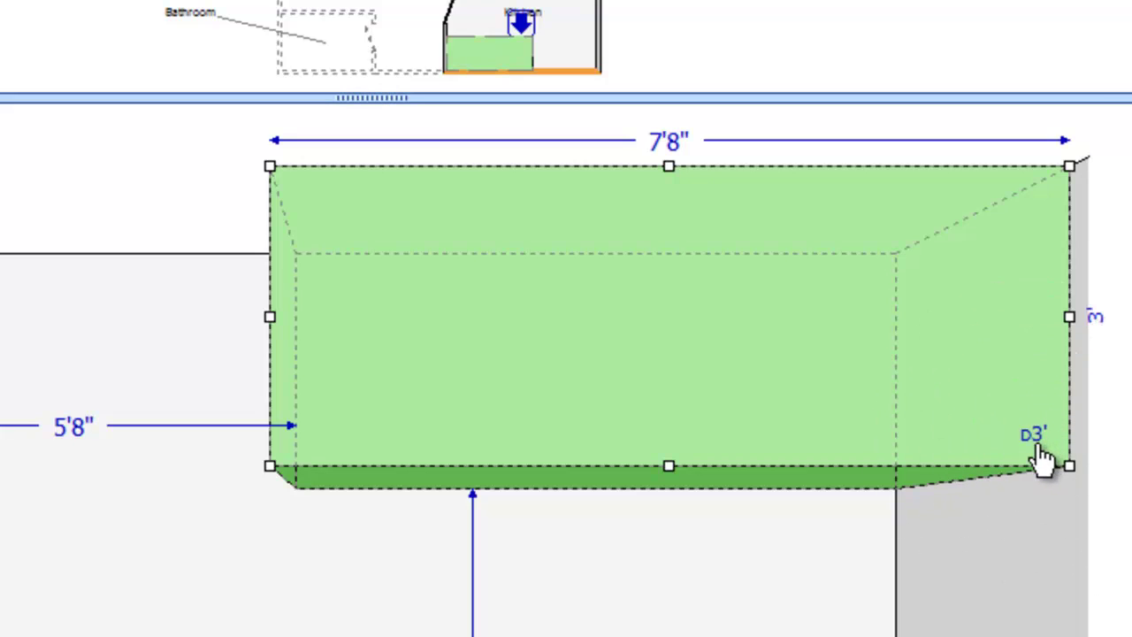
click(1044, 458)
click(1042, 457)
click(1040, 456)
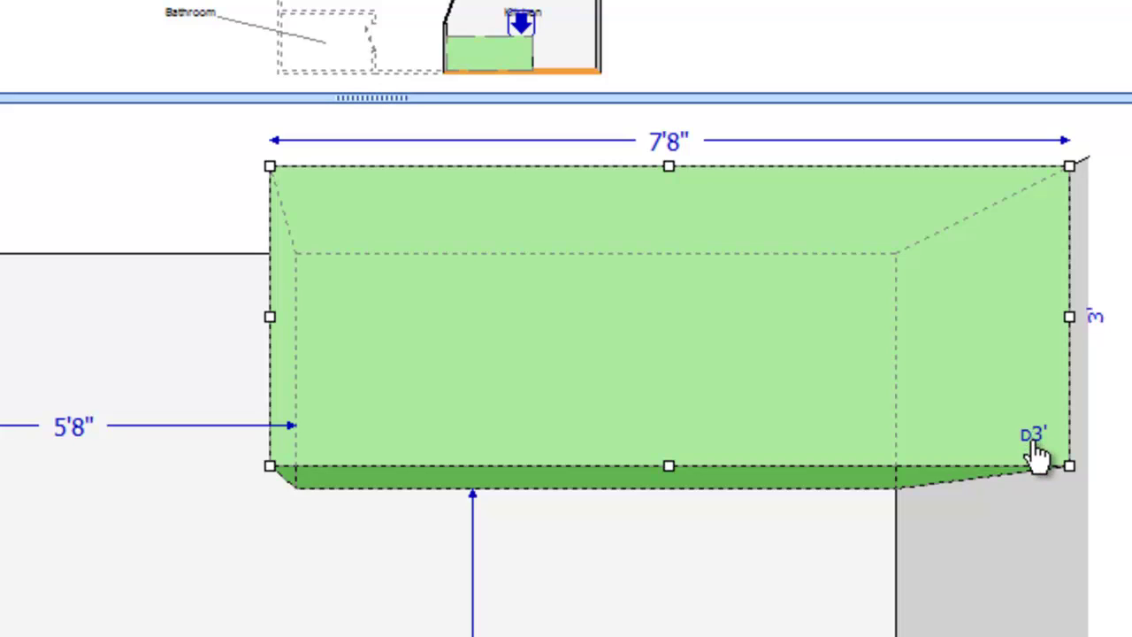
click(1037, 456)
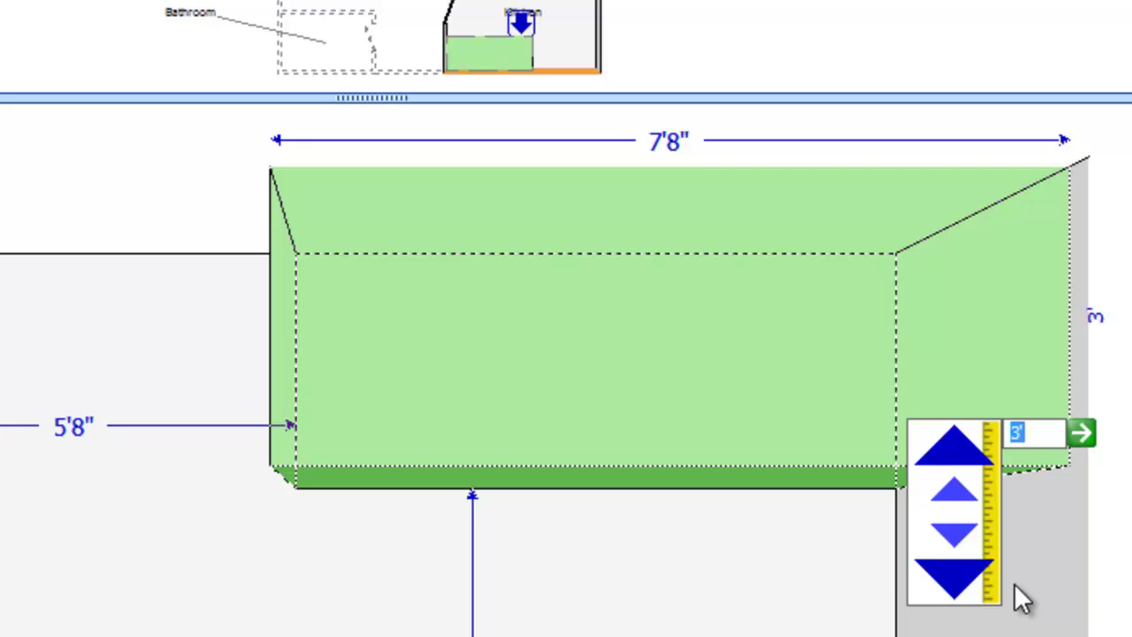
text(1)
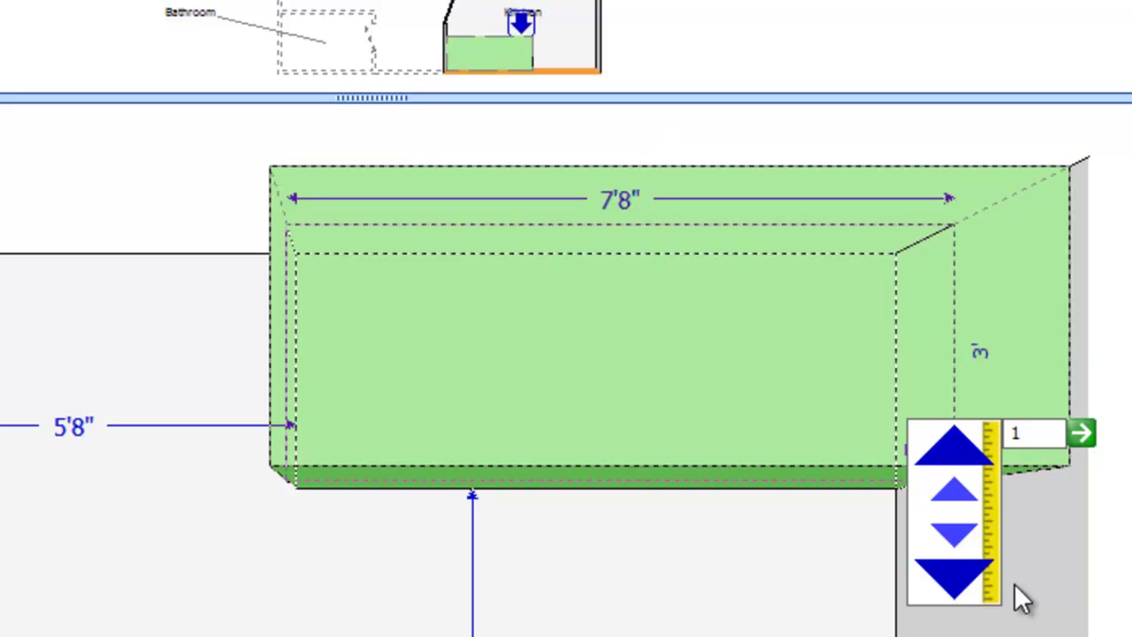
key(Return)
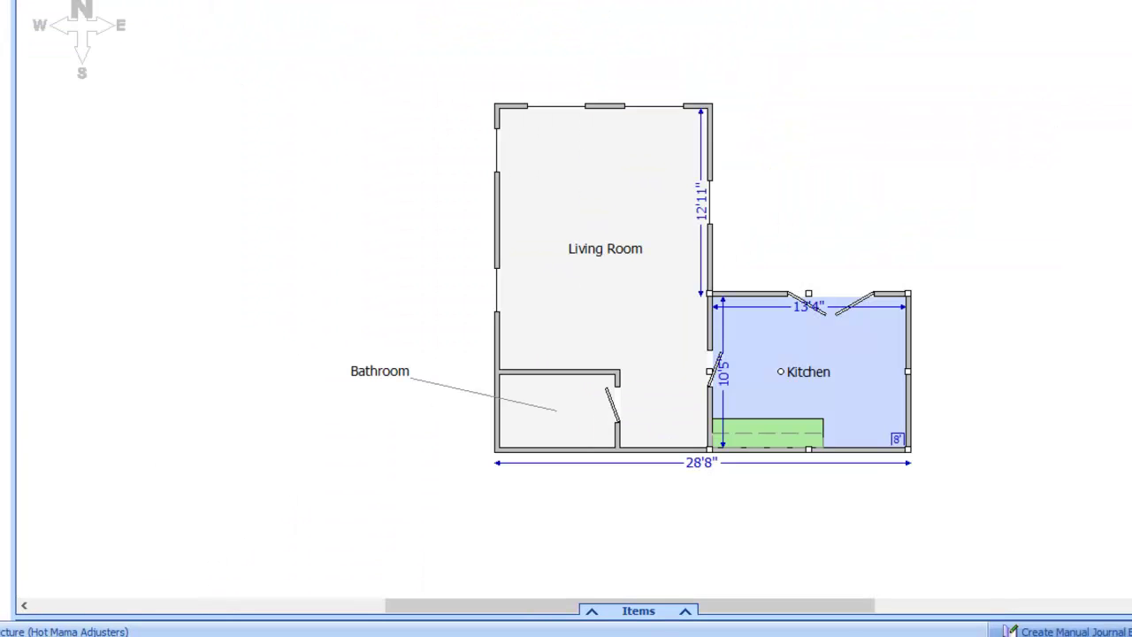
- Add a block to the bathroom in the floorplan
click(570, 421)
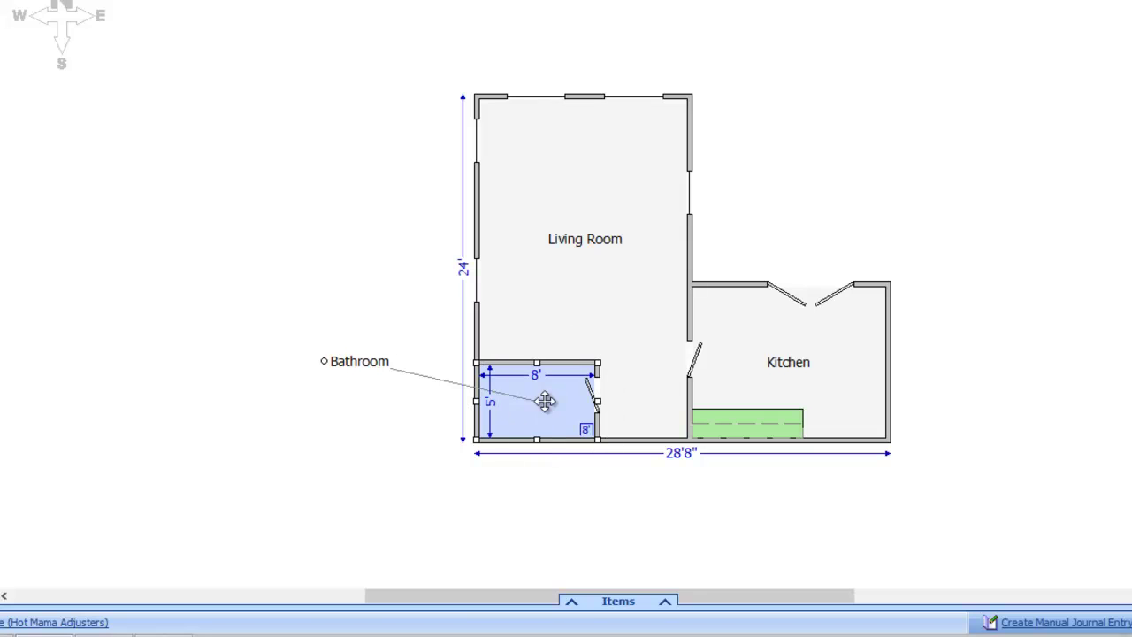
double_click(545, 401)
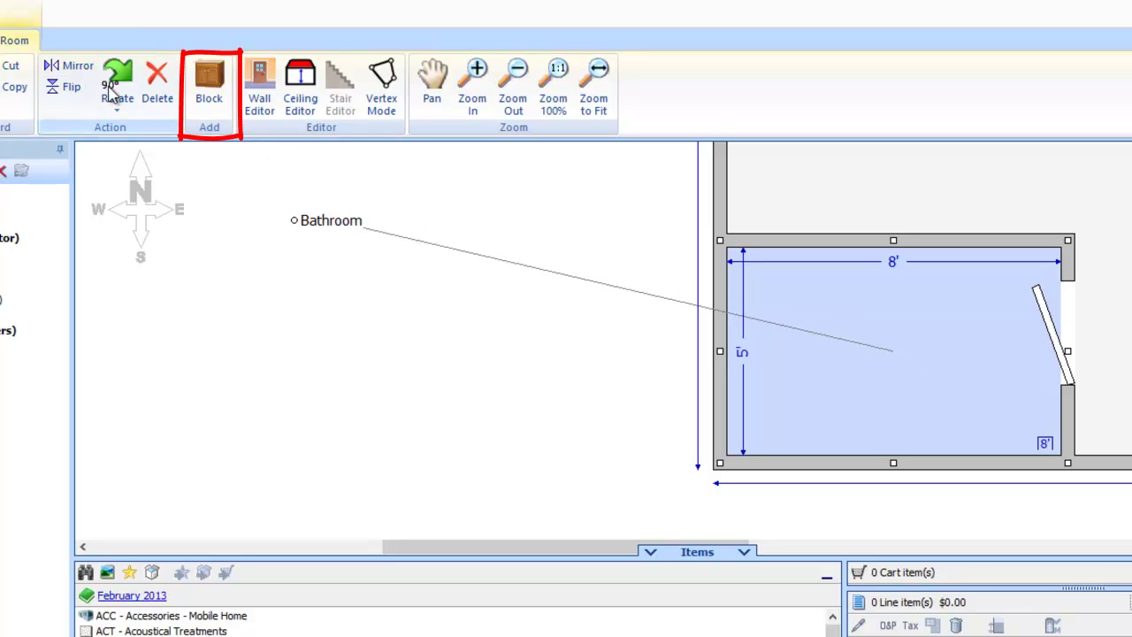
click(212, 99)
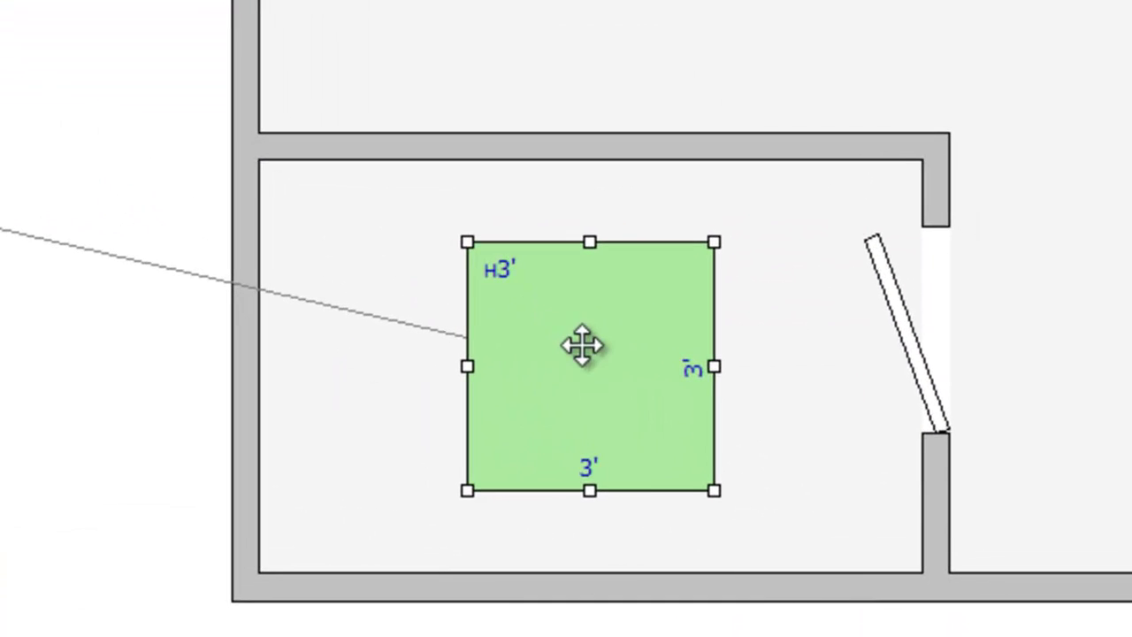
- Resize the bathroom block to 4' by 2' and place it midway along the room's north wall
drag(722, 366, 801, 364)
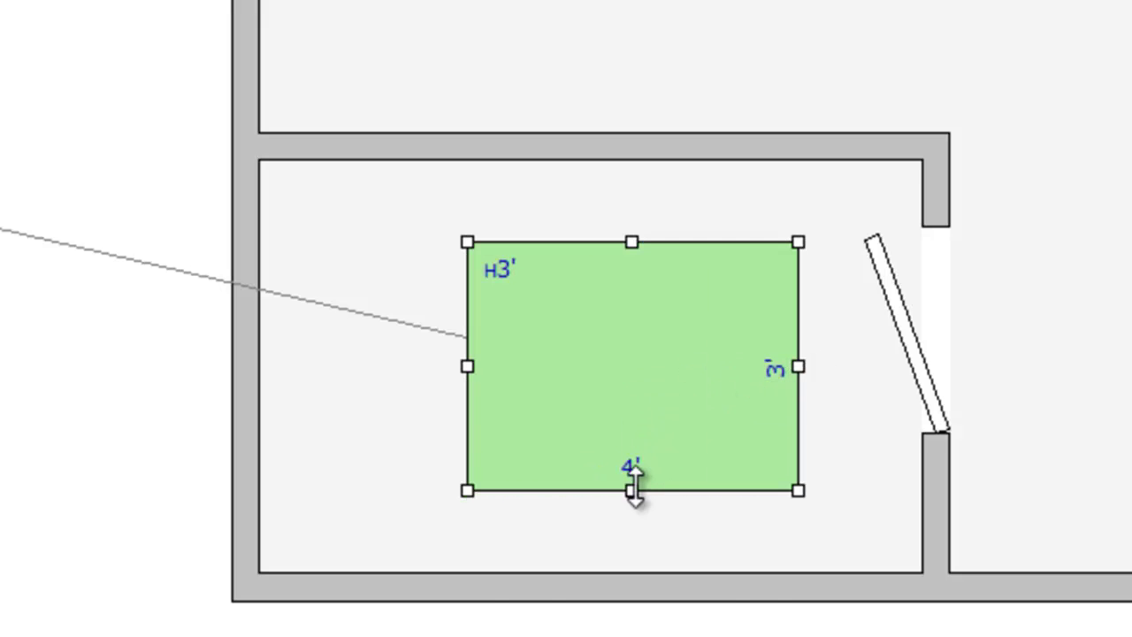
click(632, 489)
drag(637, 254, 640, 298)
click(772, 414)
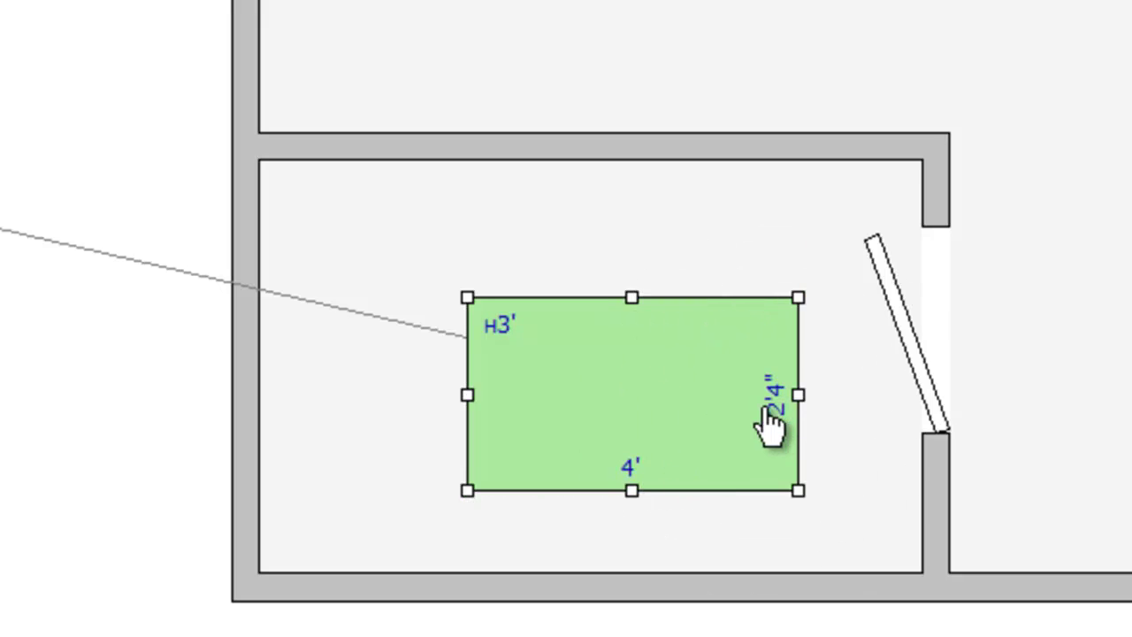
click(759, 403)
drag(637, 305, 640, 335)
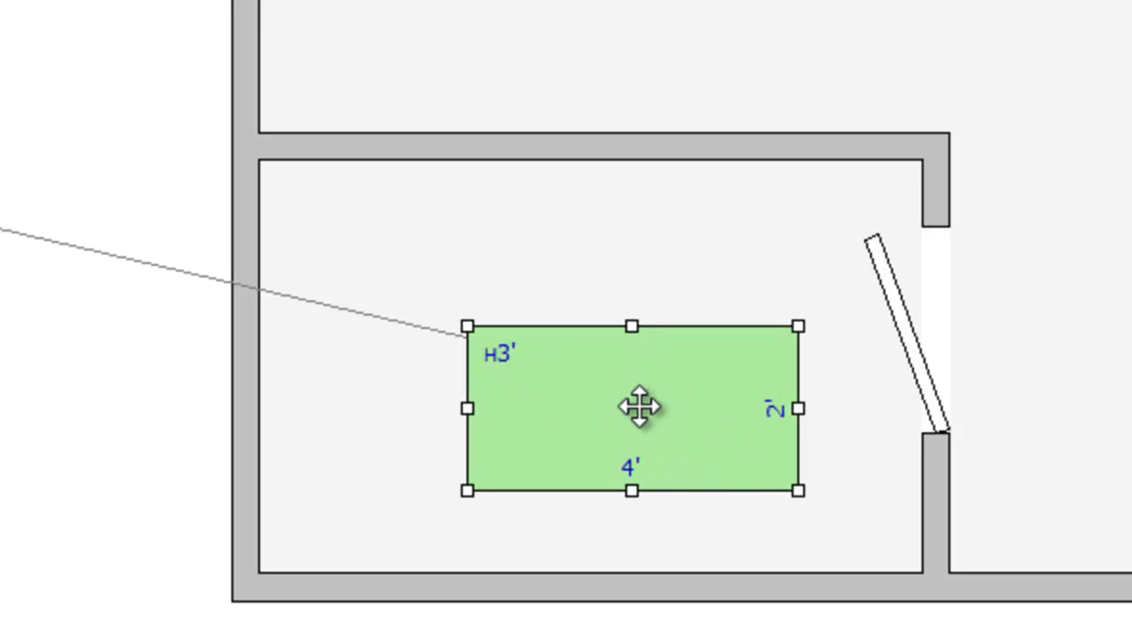
drag(626, 405, 409, 242)
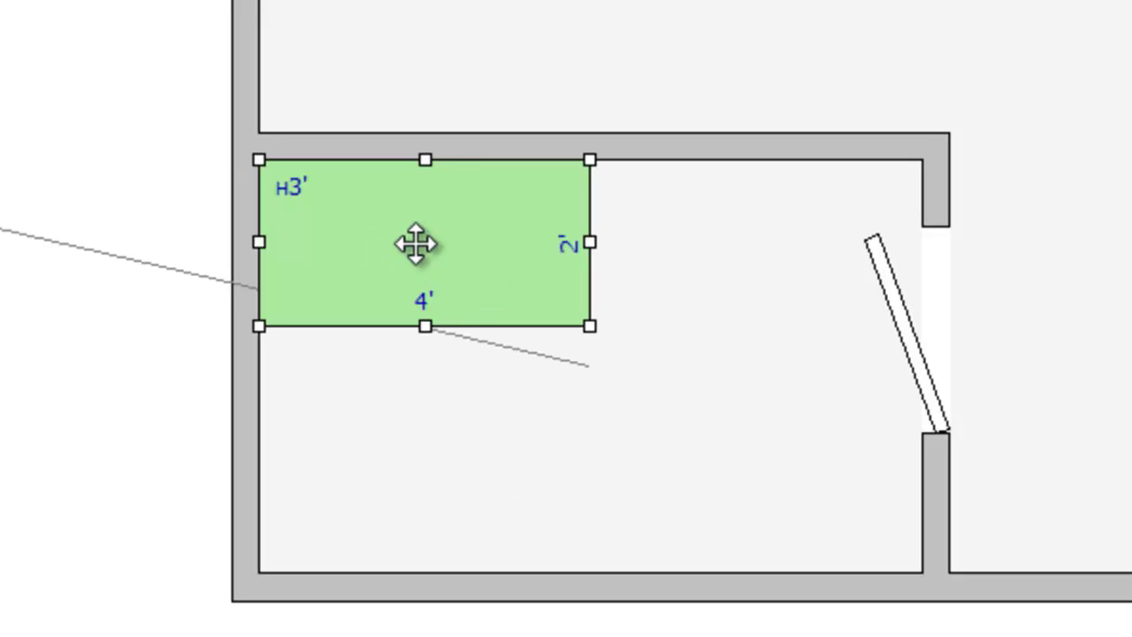
drag(417, 241, 589, 235)
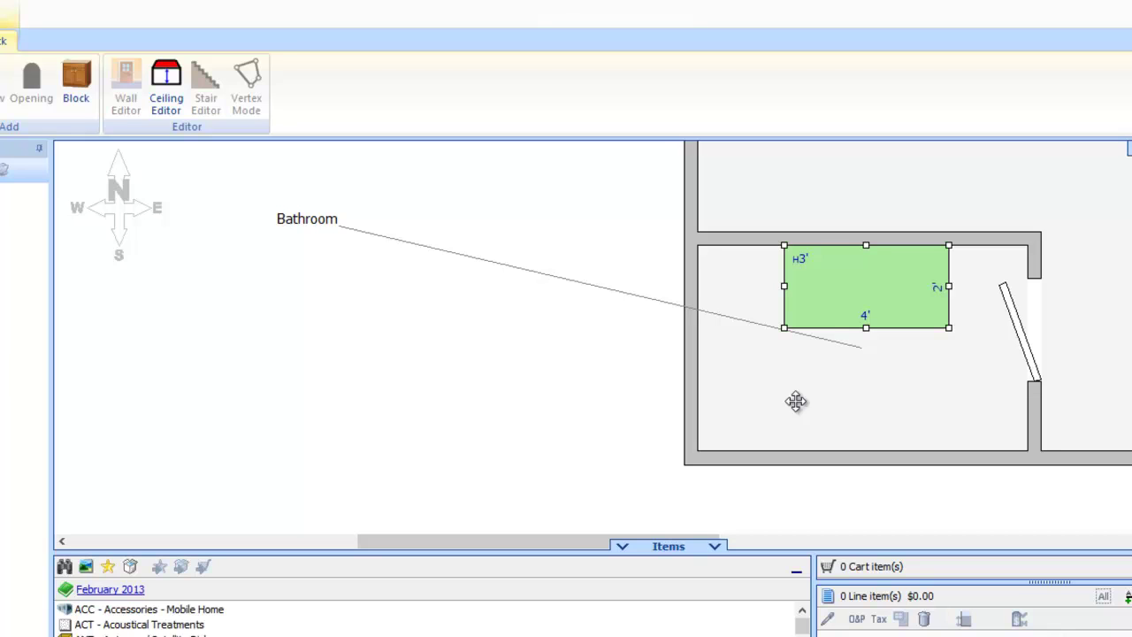
- Select the lower cabinet block in the kitchen and search the item database for "toe kick"
drag(502, 547, 738, 547)
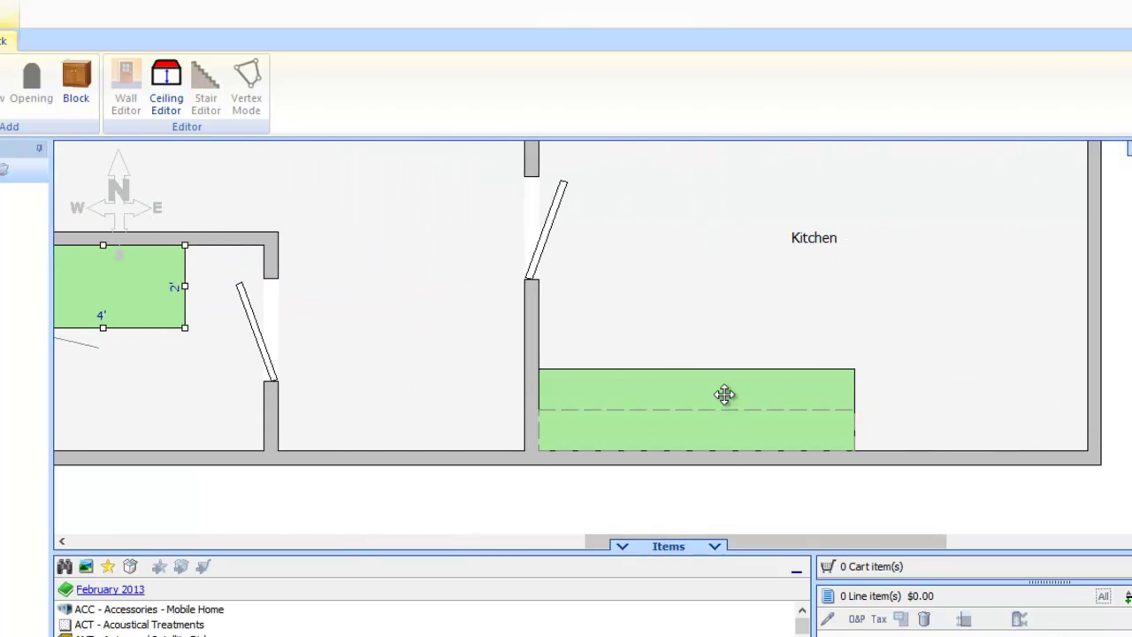
click(724, 394)
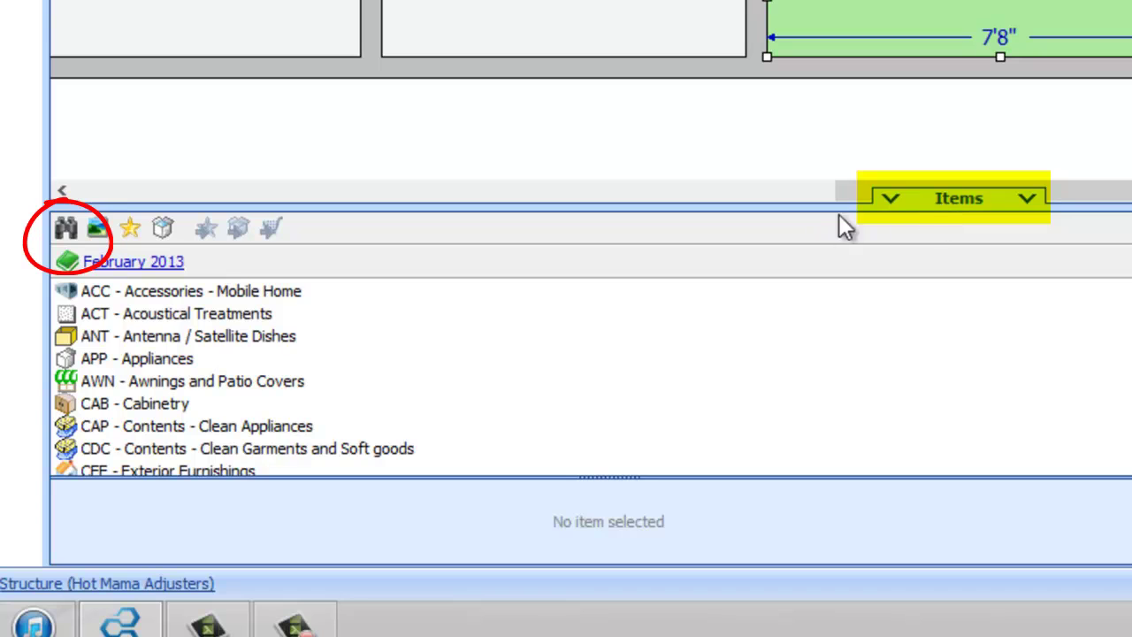
click(68, 234)
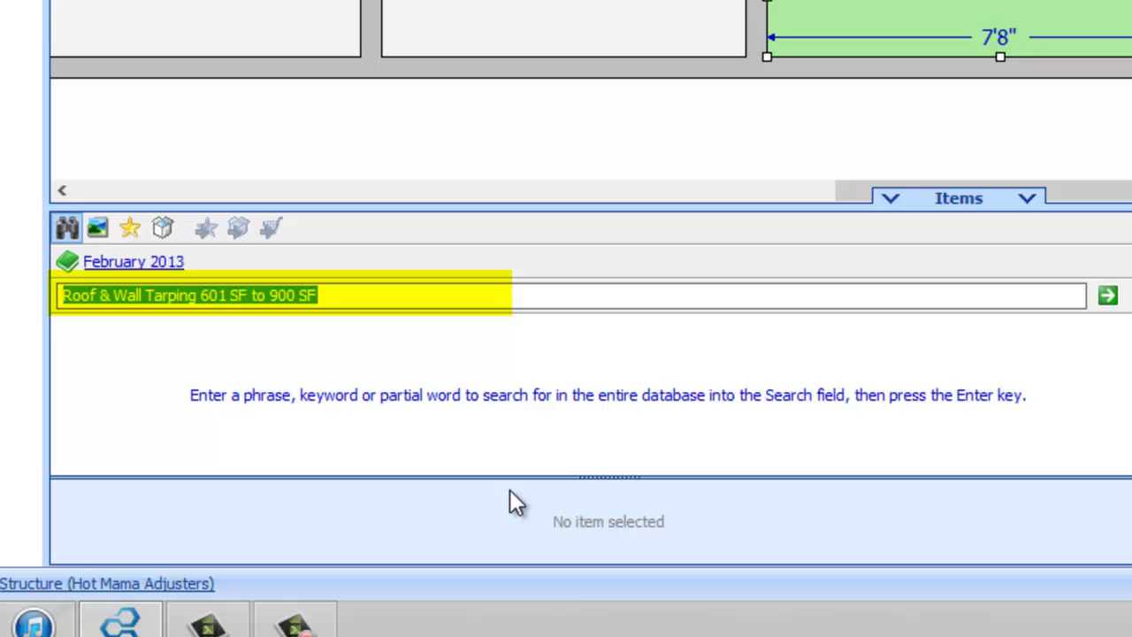
text(toe ki)
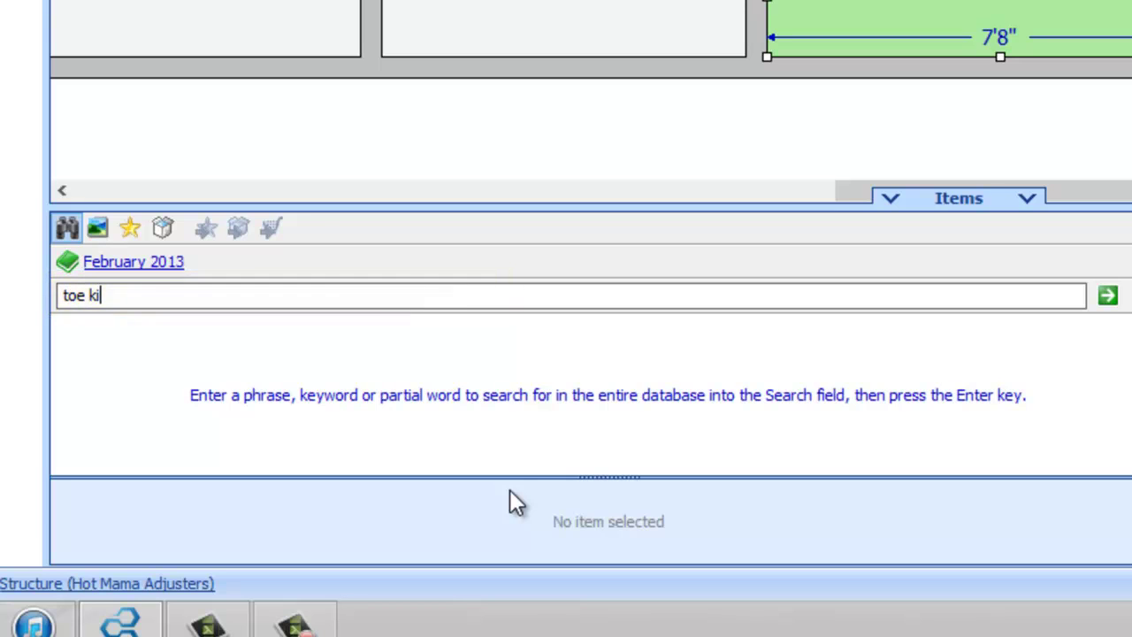
text(ck)
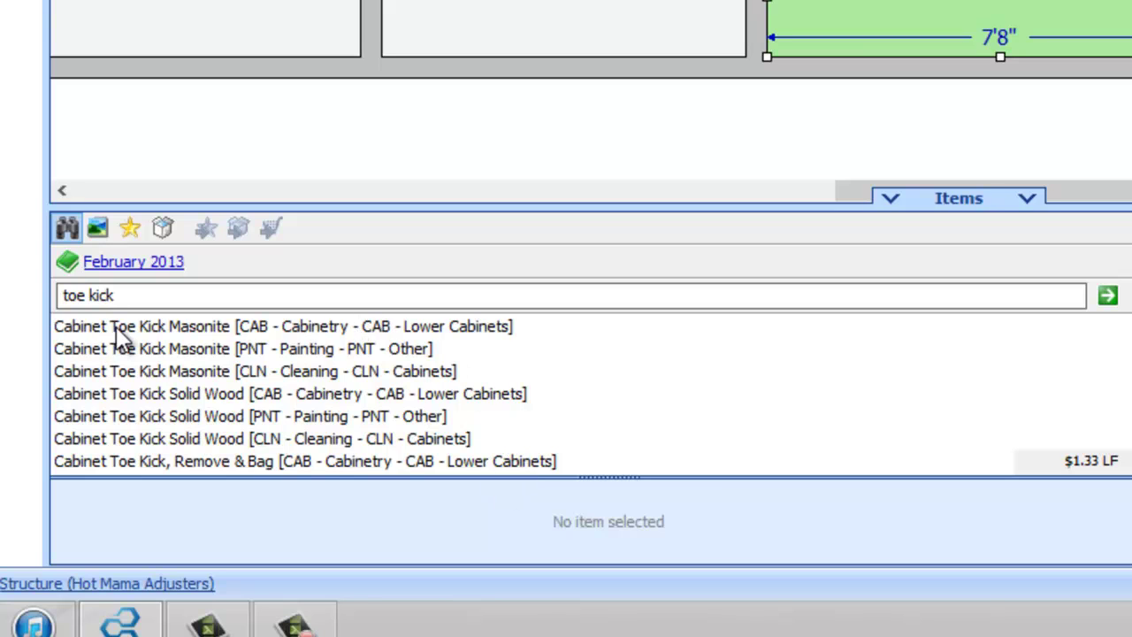
- Attach the Remove and Replace actions of Cabinet Toe Kick Masonite (CAB - Lower Cabinets) to the north edge of the kitchen's lower block
click(152, 326)
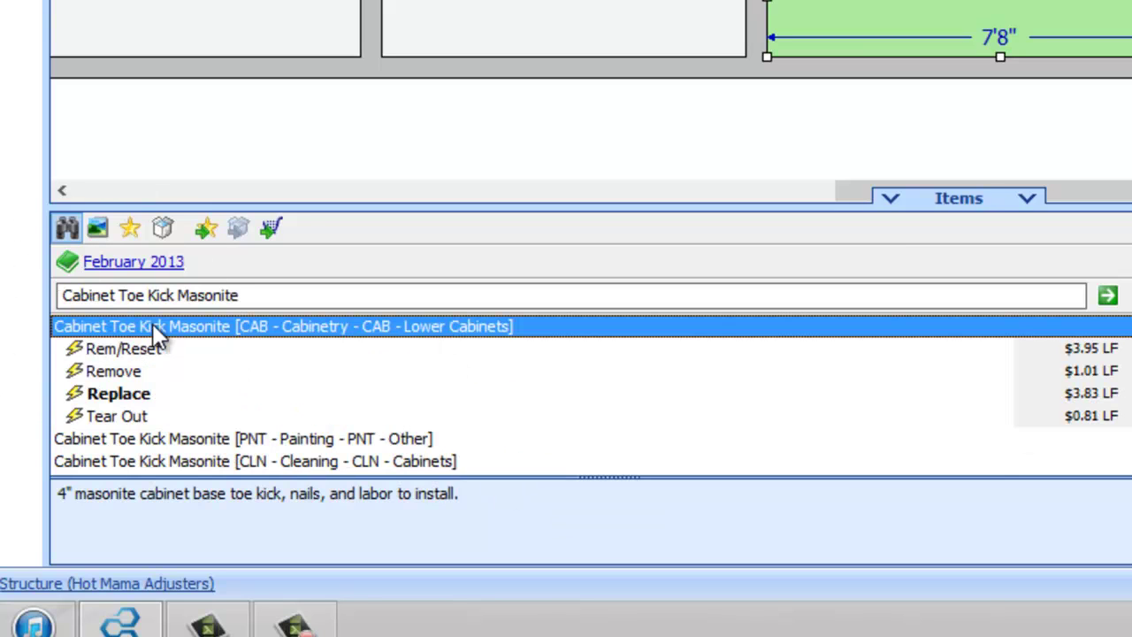
click(128, 376)
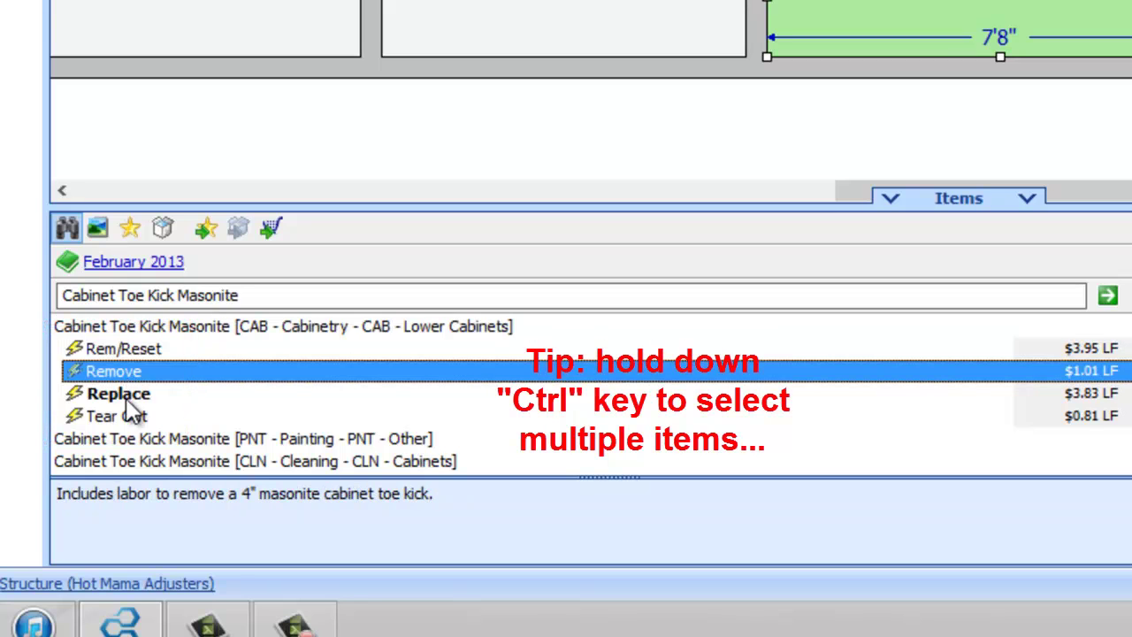
ctrl+click(128, 398)
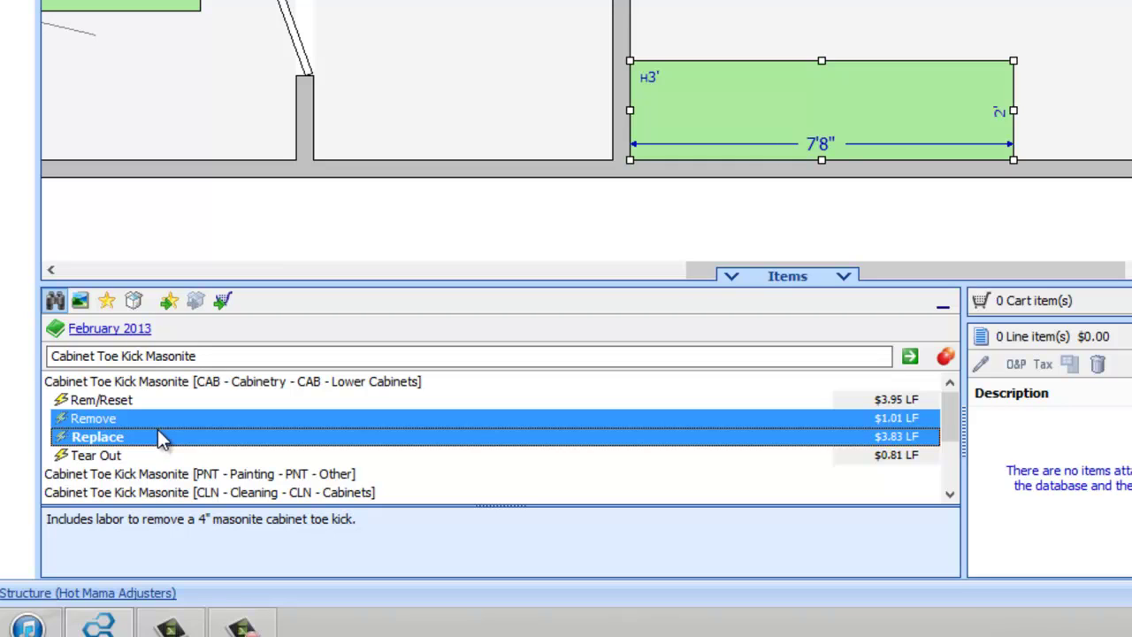
drag(160, 433, 859, 67)
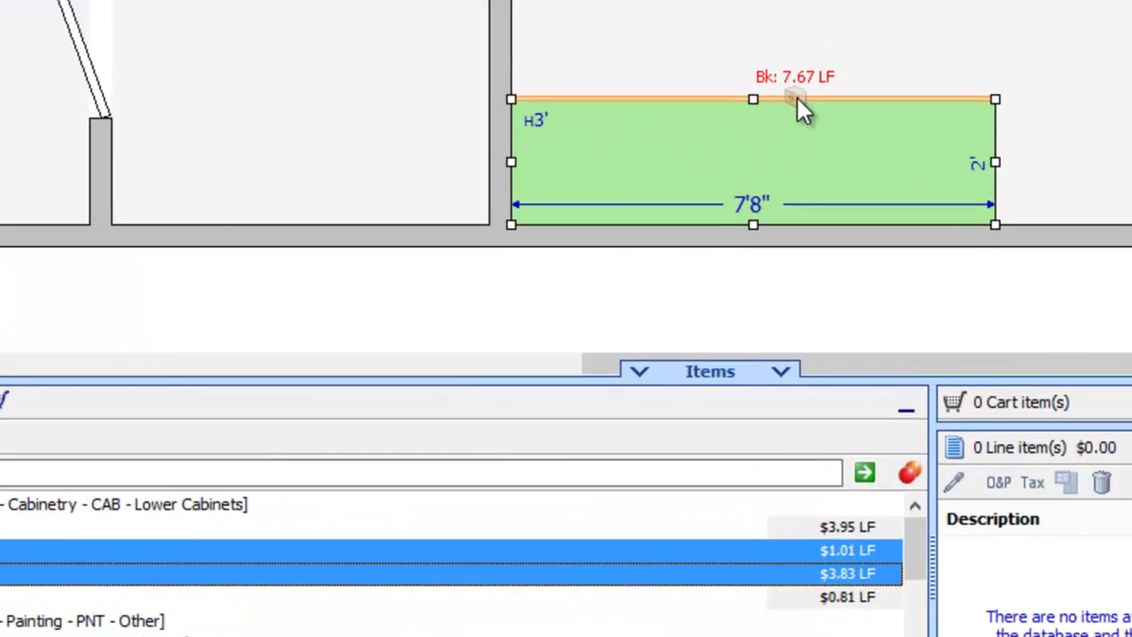
drag(797, 99, 799, 101)
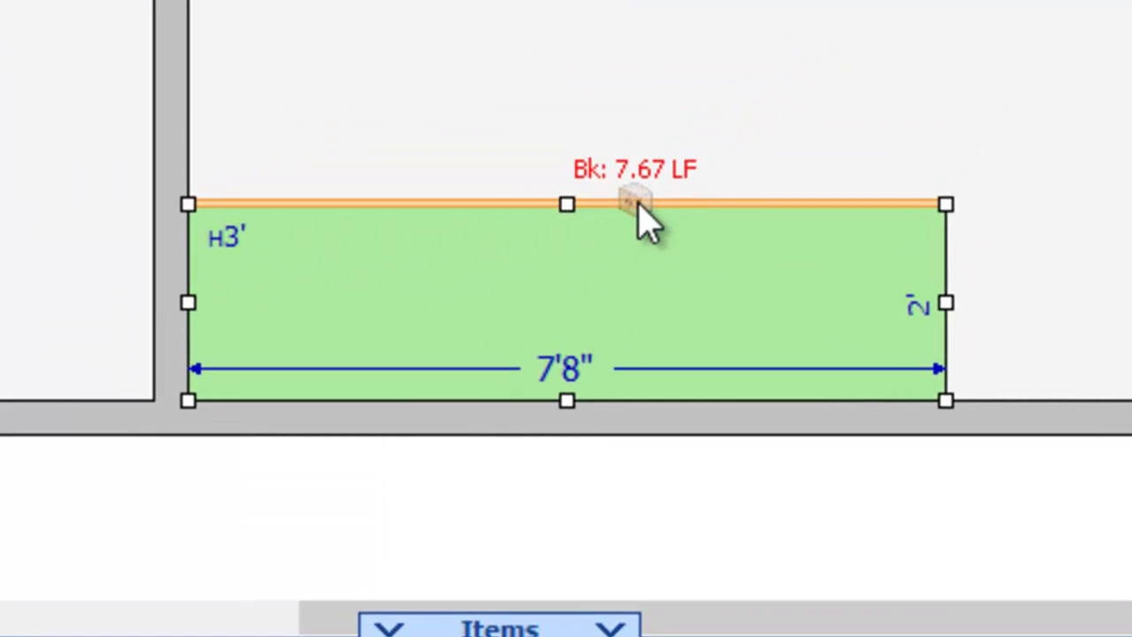
drag(642, 223, 639, 204)
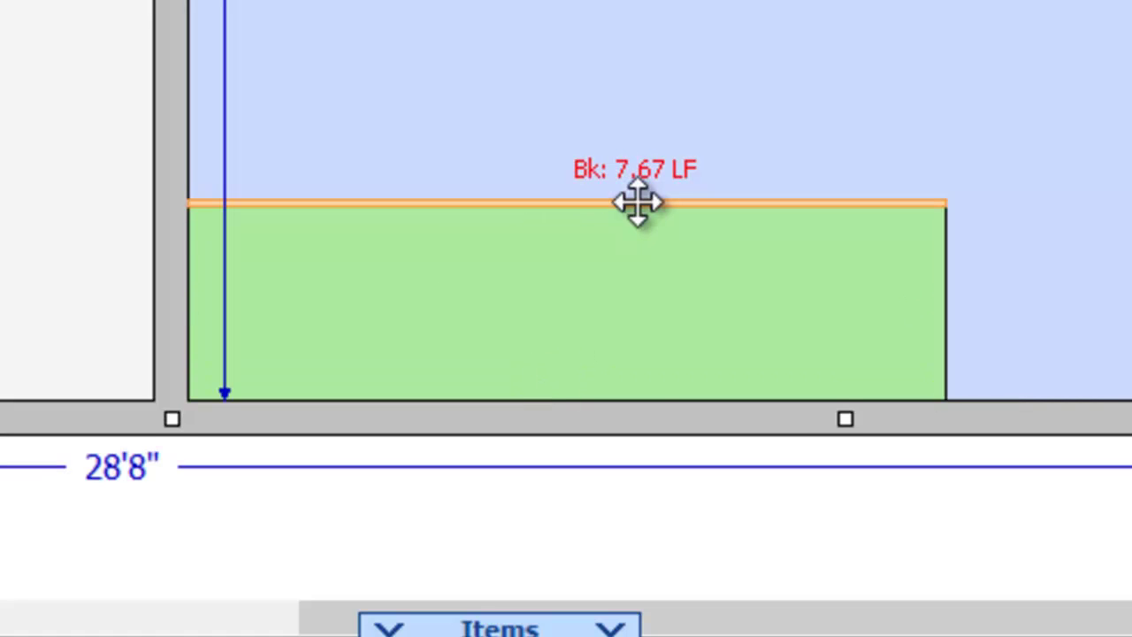
click(560, 195)
click(562, 196)
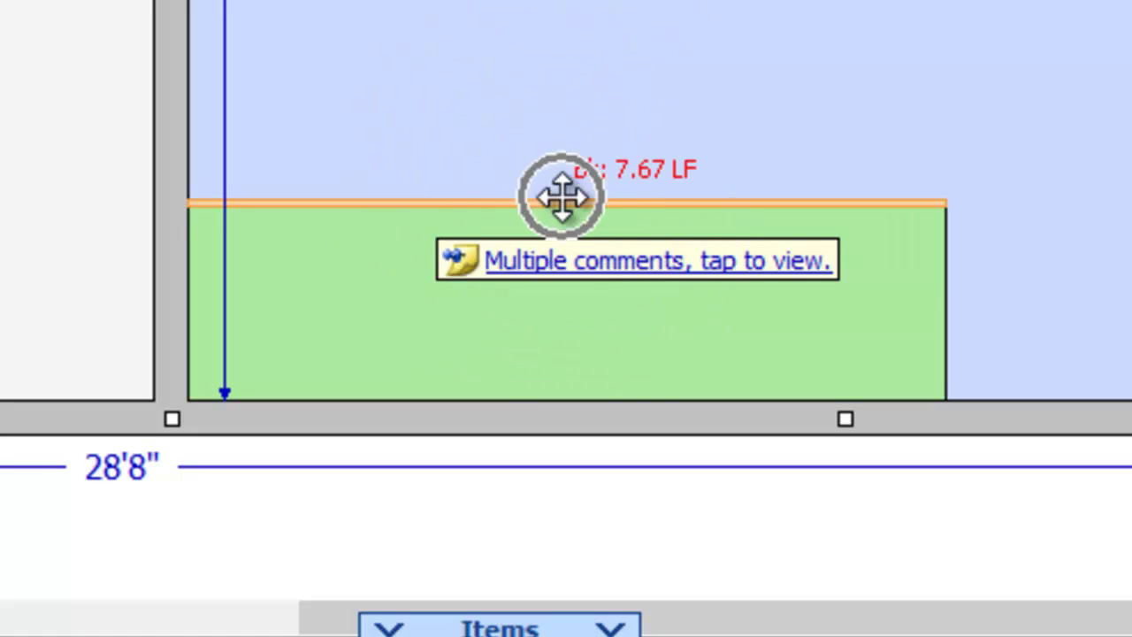
click(562, 197)
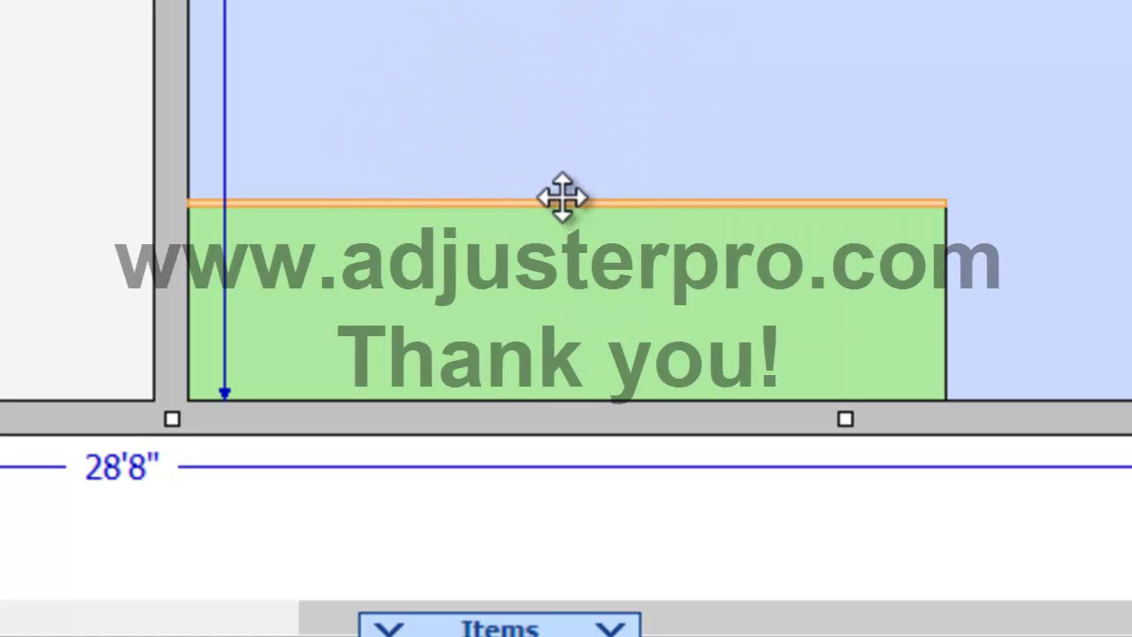